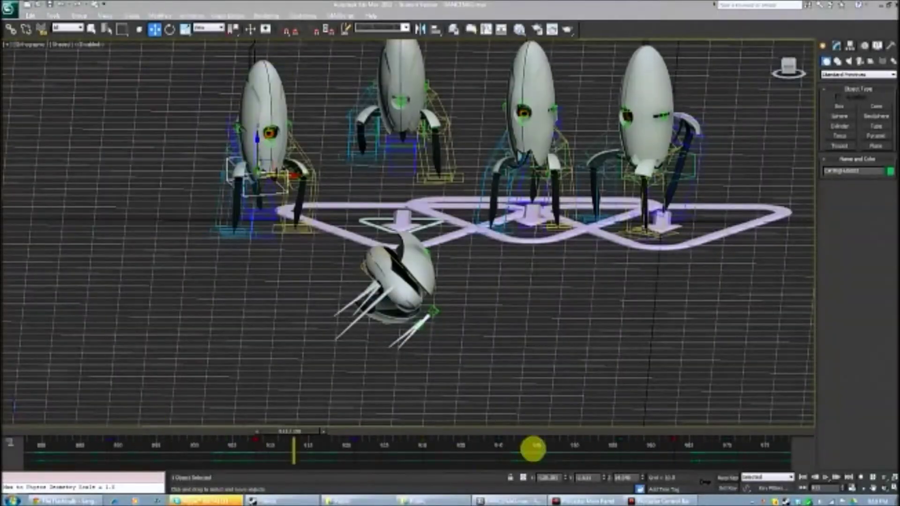
- Extend the animation's end time and scrub back and forth through the turrets' walk
right_click_drag(533, 449, 500, 455, "ctrl+alt")
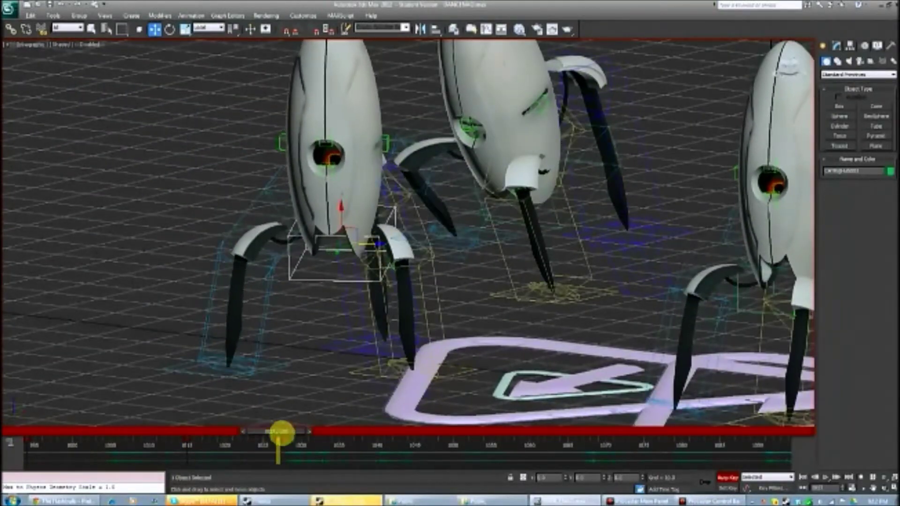
left_click_drag(297, 431, 248, 415)
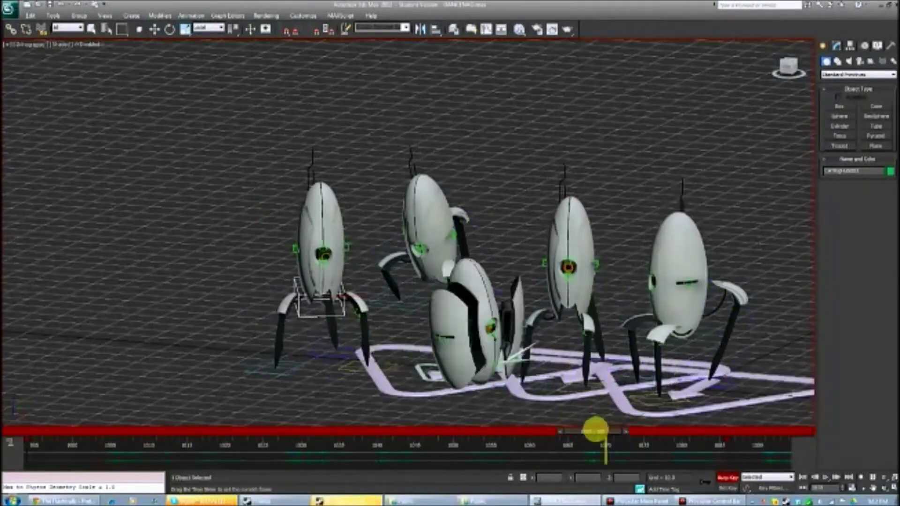
left_click_drag(595, 429, 488, 429)
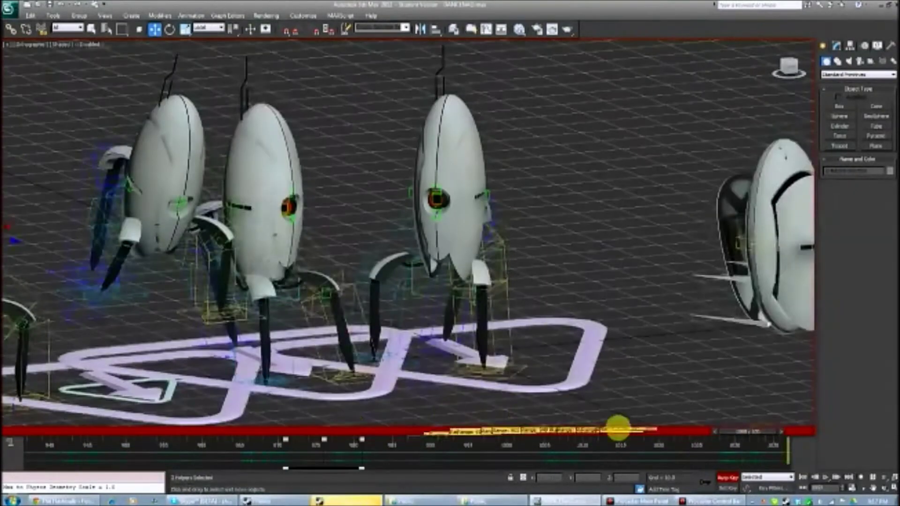
left_click_drag(618, 428, 243, 442)
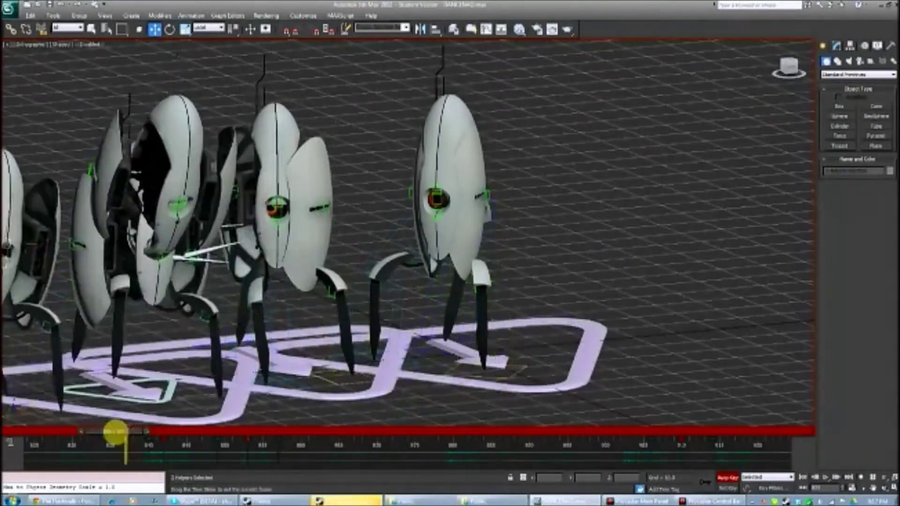
left_click_drag(180, 435, 114, 432)
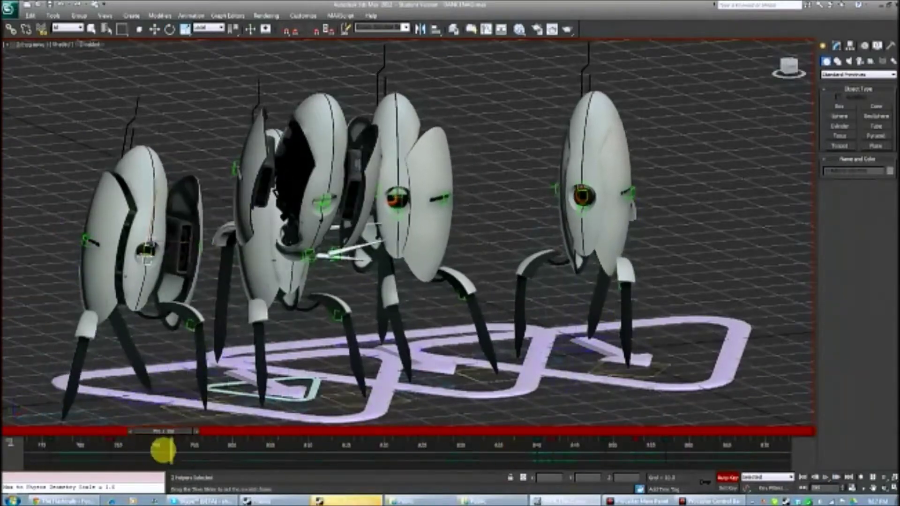
mouse_move(283, 431)
left_mouse_down()
mouse_move(366, 449)
mouse_move(288, 297)
mouse_move(362, 426)
left_mouse_up()
- Select the front turret's eye helper with Move and play the animation
key("w")
left_click(435, 256)
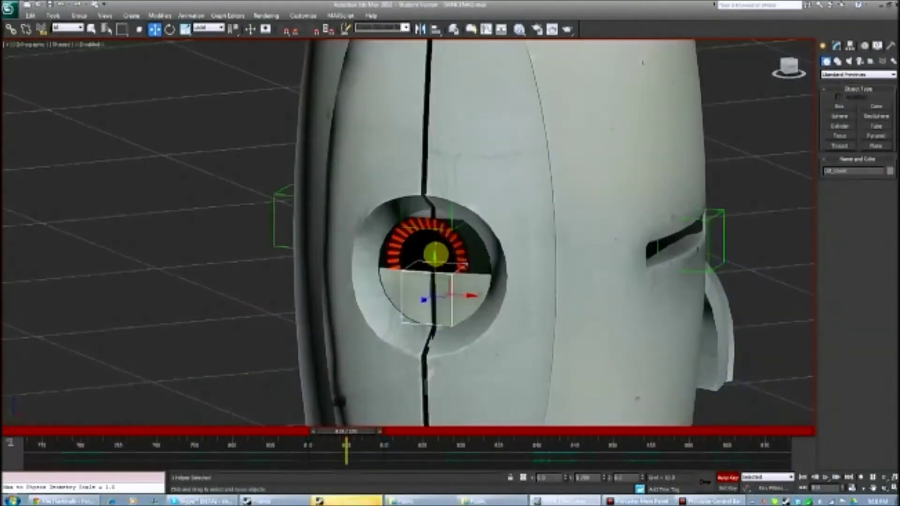
key("/")
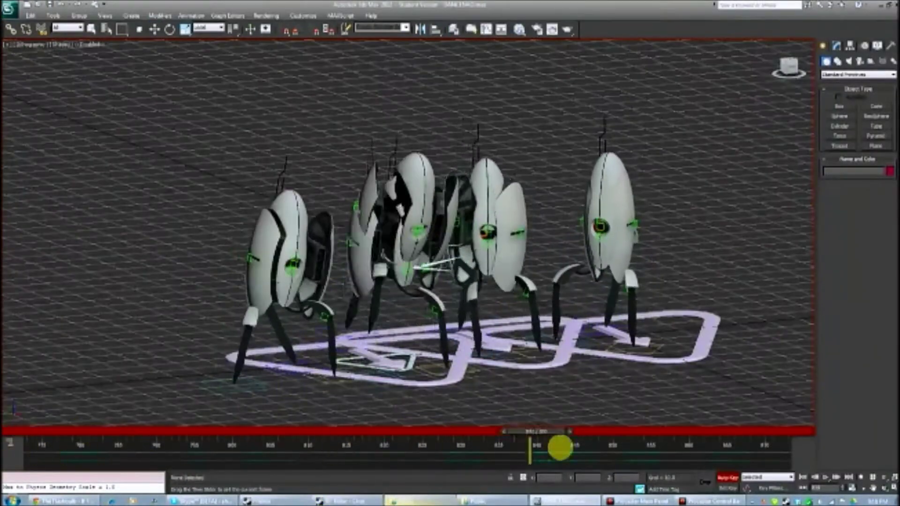
mouse_move(560, 448)
left_mouse_down()
mouse_move(261, 444)
mouse_move(547, 483)
mouse_move(428, 436)
mouse_move(576, 453)
mouse_move(117, 425)
mouse_move(602, 436)
mouse_move(532, 438)
mouse_move(576, 408)
mouse_move(609, 438)
mouse_move(424, 400)
mouse_move(619, 458)
mouse_move(559, 286)
left_mouse_up()
key("w")
key("e")
left_click_drag(569, 428, 406, 427)
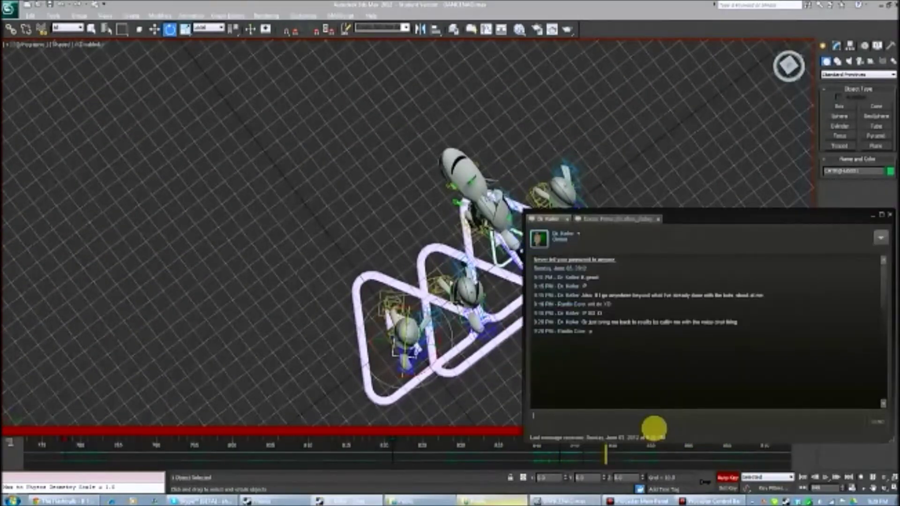
left_click(872, 216)
key("e")
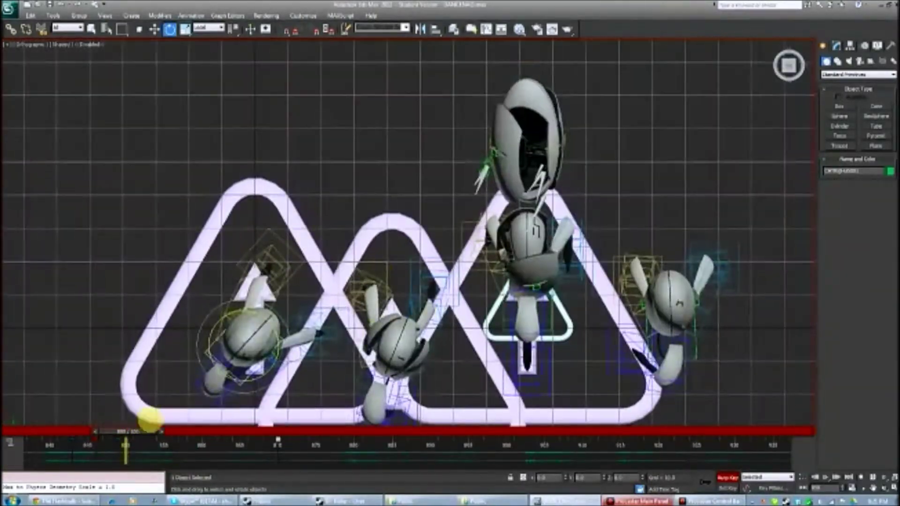
left_click_drag(150, 419, 312, 430)
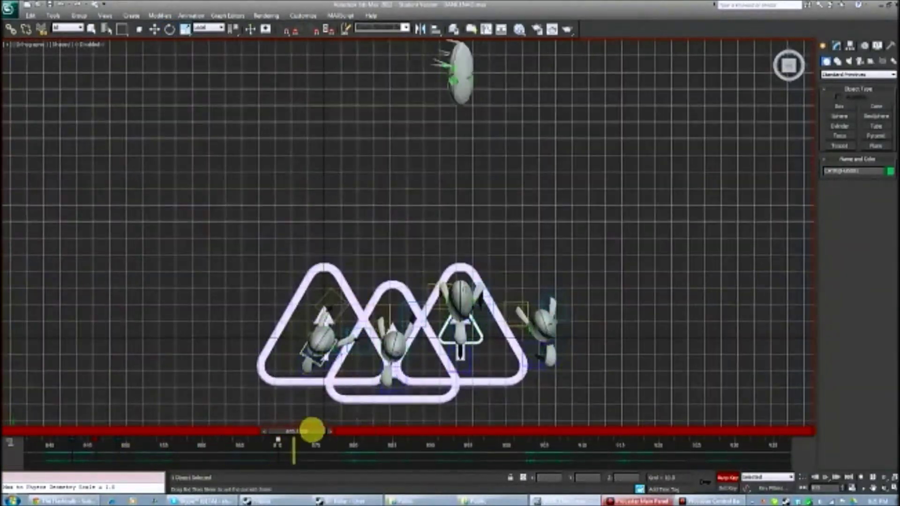
- Scrub to the last frames of the animation and zoom in on the turrets
mouse_move(442, 426)
left_mouse_down()
mouse_move(779, 430)
mouse_move(691, 431)
mouse_move(748, 461)
left_mouse_up()
key("e")
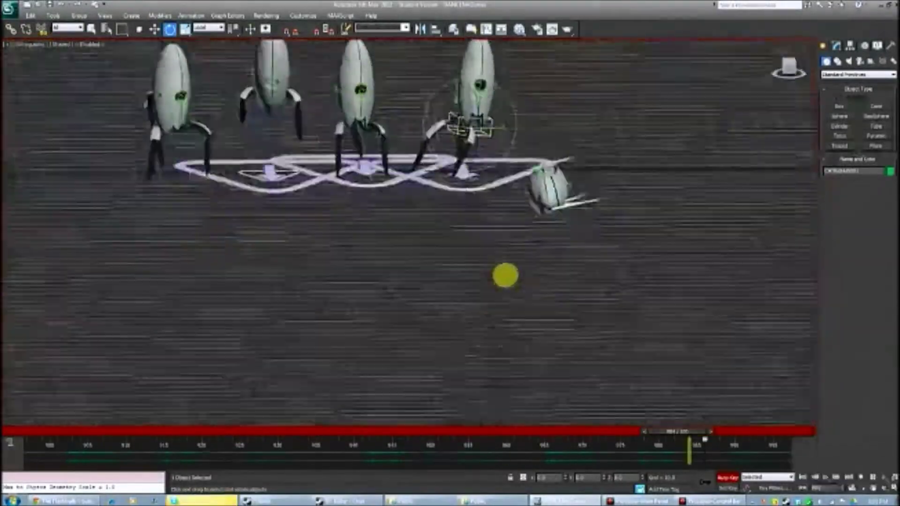
left_click_drag(542, 429, 484, 430)
key("w")
scroll(385, 327, "up", 5)
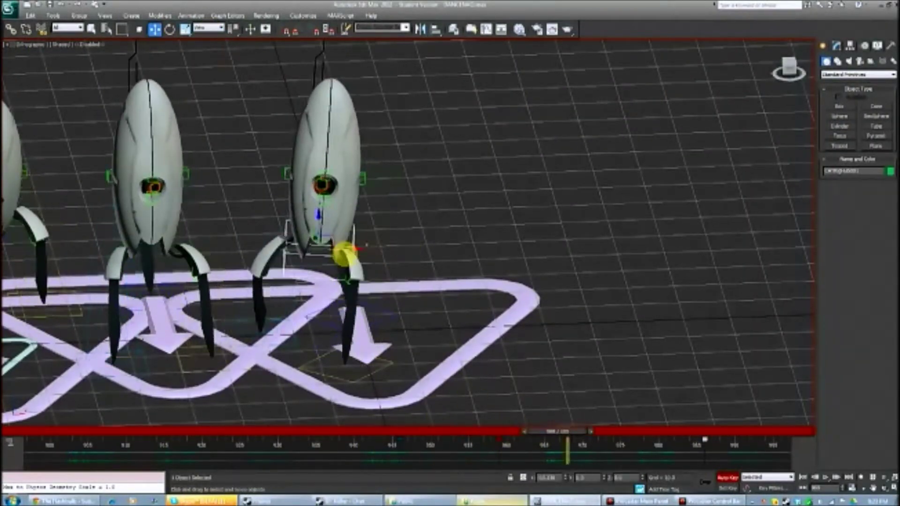
- Scrub forward past the leg poses to where the fallen turret appears
left_click_drag(421, 431, 522, 430)
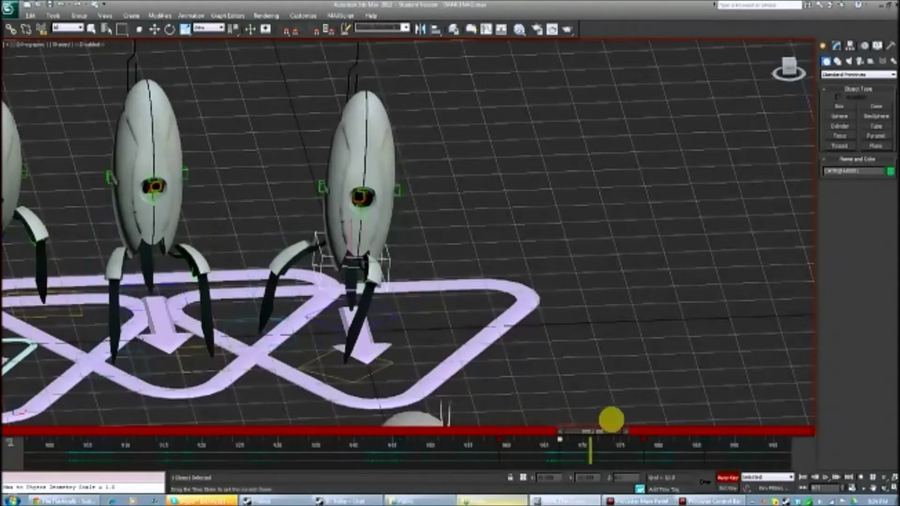
right_click(703, 431)
left_click_drag(703, 432, 667, 426)
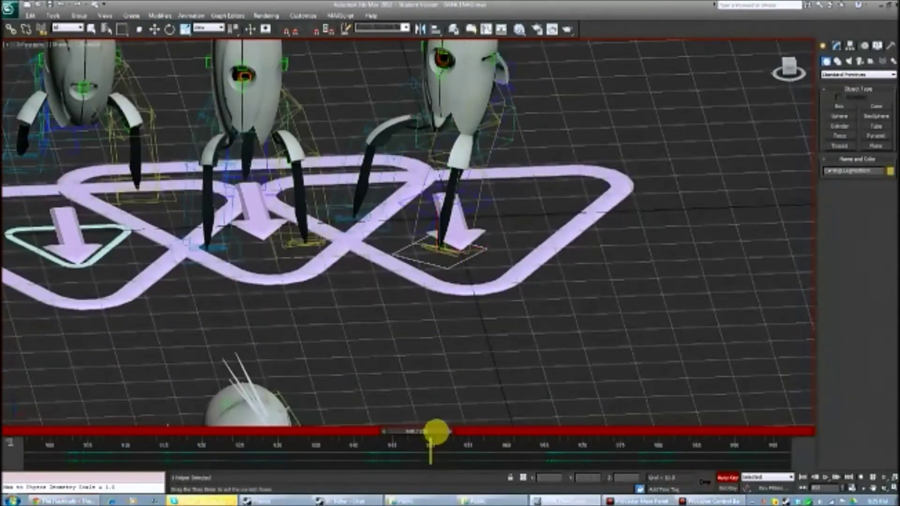
mouse_move(506, 429)
left_mouse_down()
mouse_move(607, 431)
mouse_move(501, 443)
left_mouse_up()
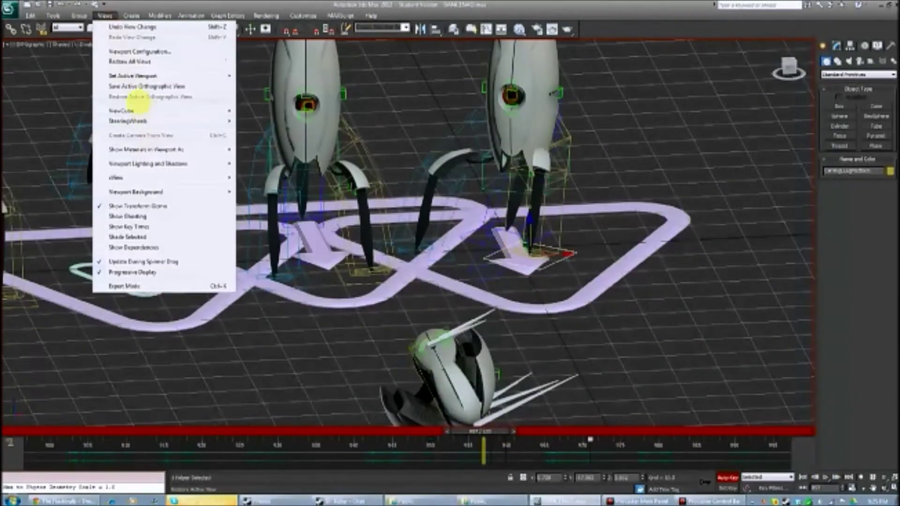
- Frame the selected arrow helper, scrub through the camera sweep, and deselect everything
key("z")
mouse_move(496, 430)
left_mouse_down()
mouse_move(517, 429)
mouse_move(481, 420)
left_mouse_up()
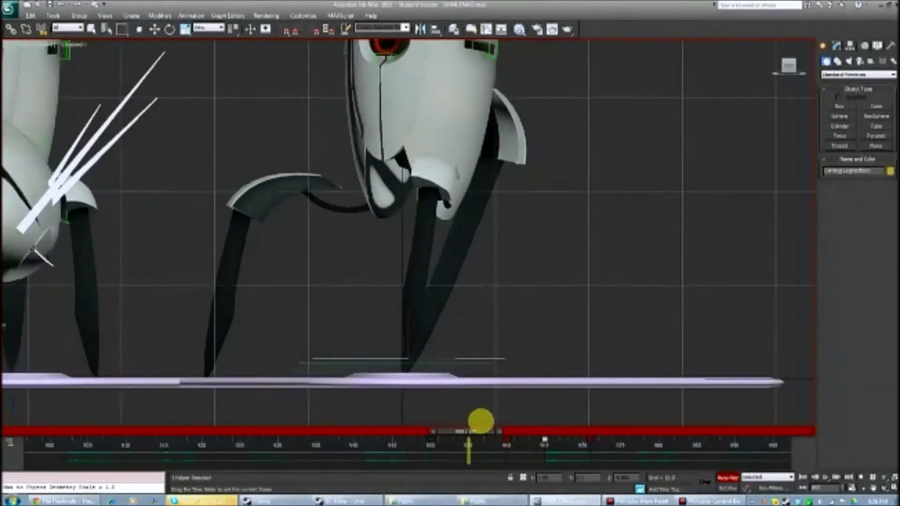
left_click_drag(476, 439, 635, 429)
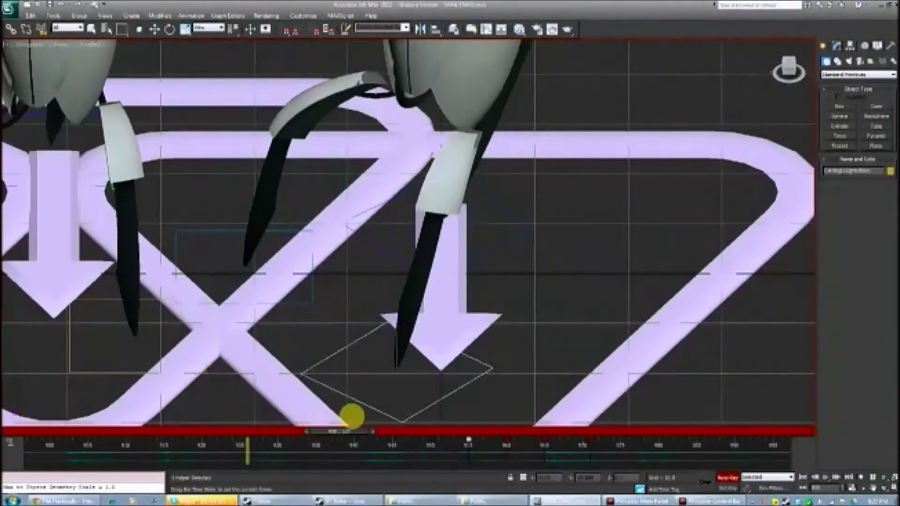
left_click_drag(352, 416, 407, 436)
left_click(288, 340)
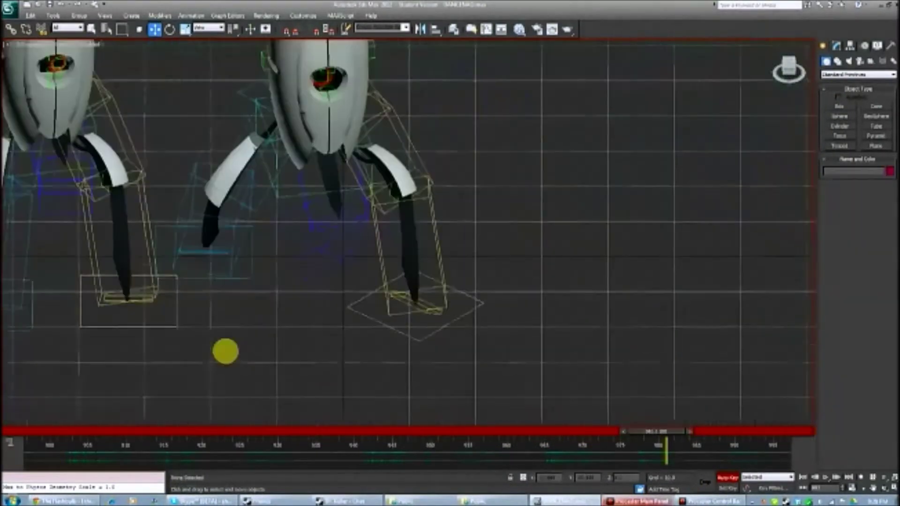
- Scrub back and forth through the turrets' walking frames, ending at the animation start
left_click_drag(684, 440, 473, 460)
left_click_drag(556, 438, 501, 430)
left_click_drag(562, 457, 627, 417)
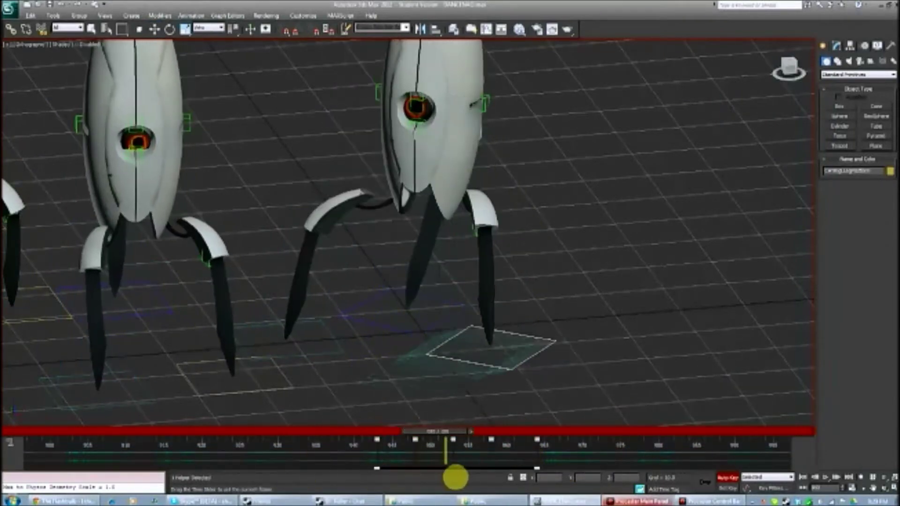
left_click_drag(178, 438, 266, 447)
mouse_move(175, 425)
left_mouse_down()
mouse_move(144, 438)
mouse_move(243, 432)
left_mouse_up()
left_click_drag(703, 431, 29, 475)
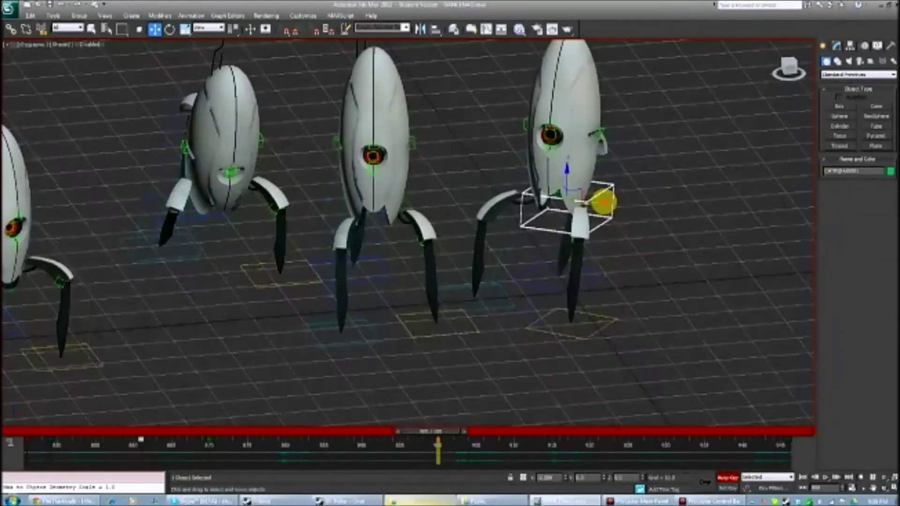
- Select the turret's leg helpers with Move around frame 845
key("w")
left_click(542, 269)
left_click_drag(475, 431, 478, 431)
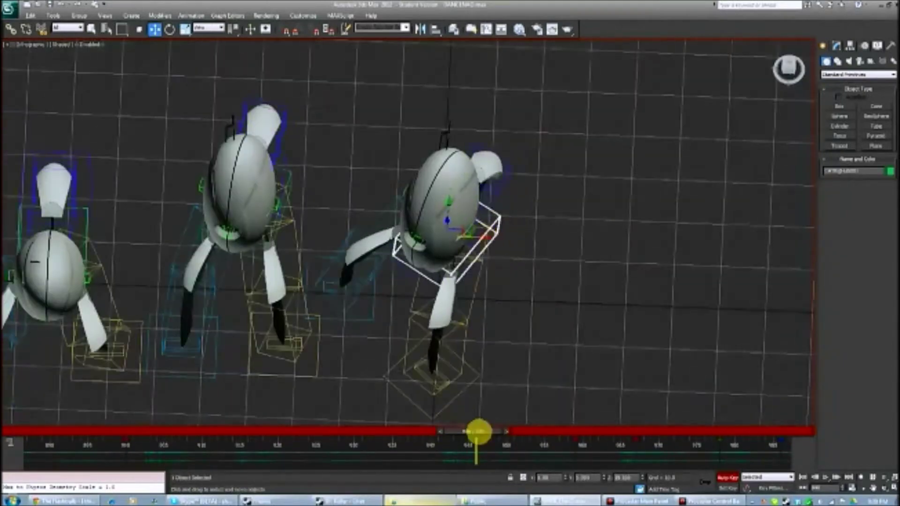
mouse_move(581, 442)
left_mouse_down()
mouse_move(434, 412)
mouse_move(684, 431)
mouse_move(242, 430)
mouse_move(396, 431)
left_mouse_up()
left_click(368, 386)
left_click(347, 323)
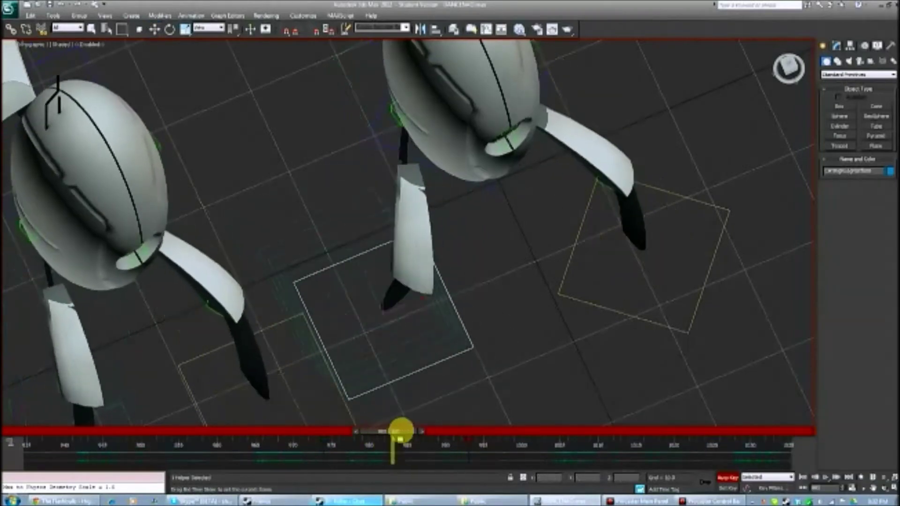
- Check the step around frame 879 in Front view, then return to Perspective
key("f")
left_click_drag(415, 430, 371, 431)
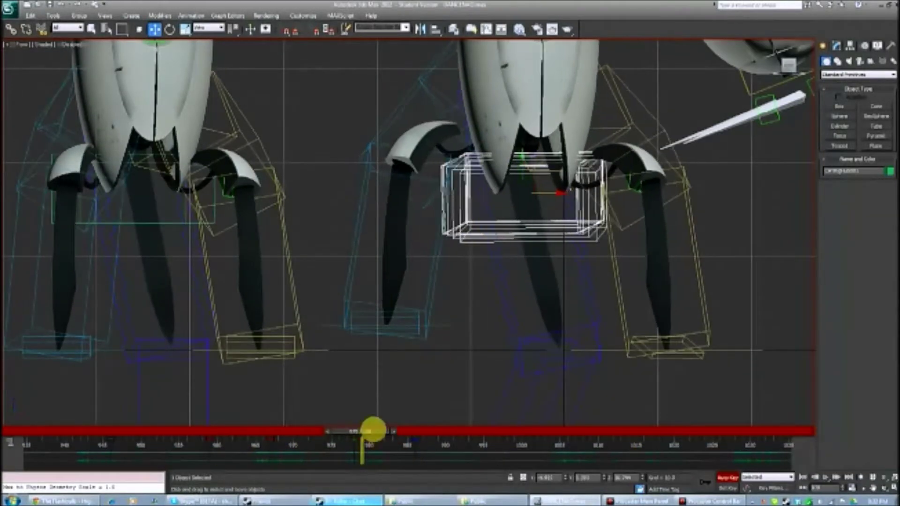
mouse_move(373, 430)
left_mouse_down()
mouse_move(358, 430)
mouse_move(410, 406)
mouse_move(375, 430)
mouse_move(476, 430)
mouse_move(333, 427)
mouse_move(428, 439)
left_mouse_up()
left_click_drag(470, 474, 367, 445)
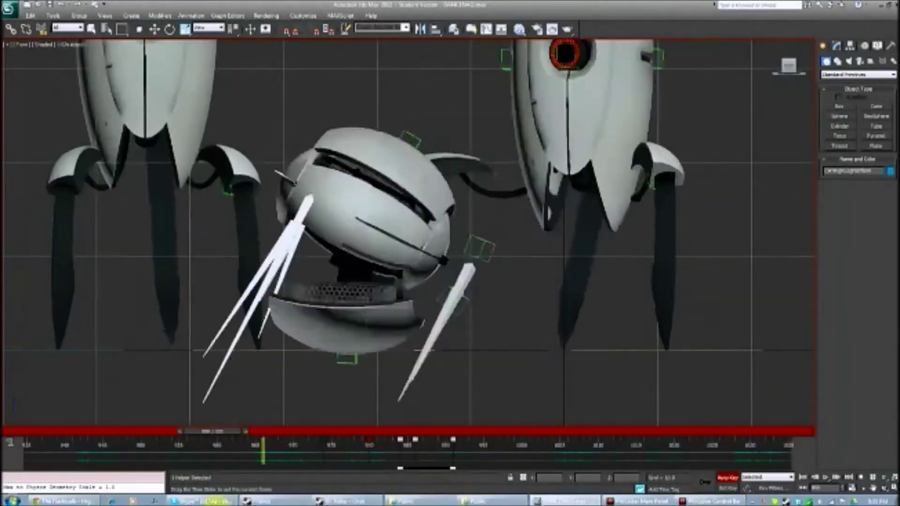
key("p")
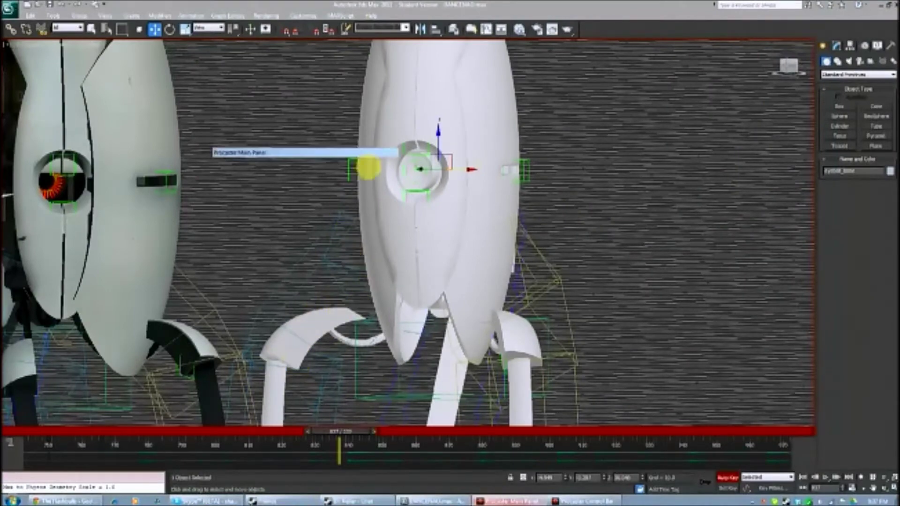
- Scrub to about frame 62, then frame 88, with the Rotate tool active
scroll(368, 167, "down", 5)
left_click_drag(100, 428, 370, 444)
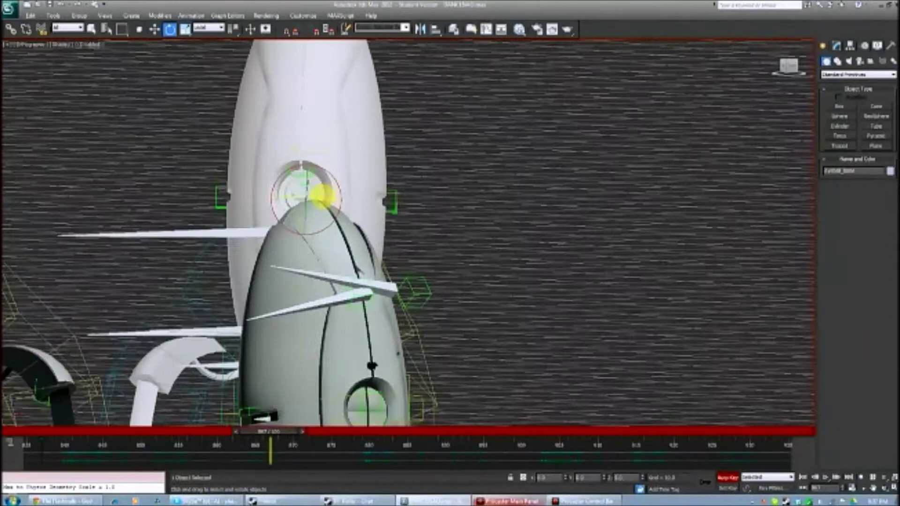
mouse_move(316, 193)
left_mouse_down()
mouse_move(241, 430)
mouse_move(172, 430)
mouse_move(426, 436)
left_mouse_up()
key("e")
scroll(493, 317, "up", 5)
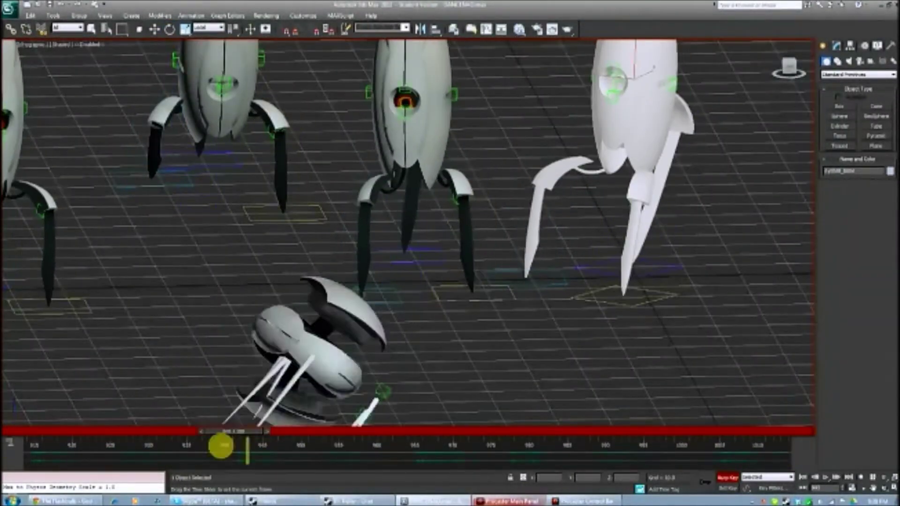
mouse_move(220, 445)
left_mouse_down()
mouse_move(412, 466)
mouse_move(432, 296)
mouse_move(491, 433)
mouse_move(254, 459)
left_mouse_up()
- Find the frame where the white turret is closed and ready Rotate on its eye
scroll(672, 359, "down", 3)
scroll(623, 356, "down", 5)
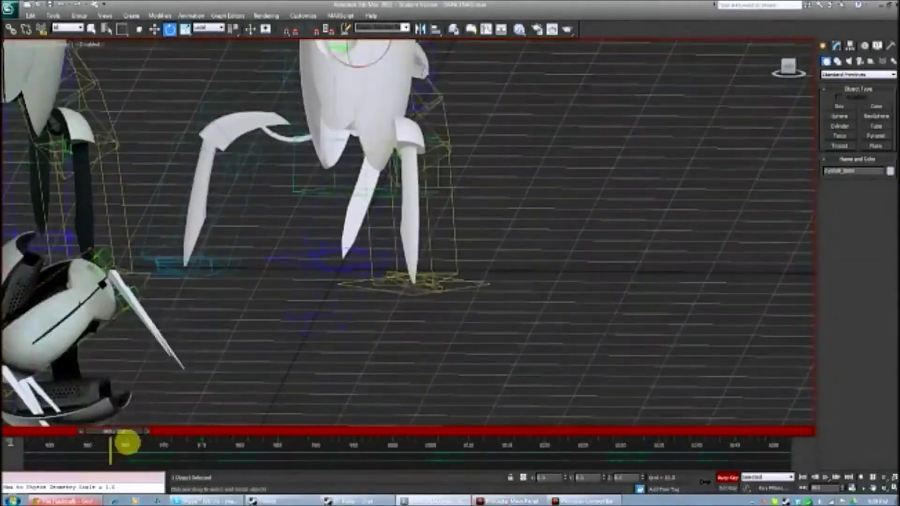
left_click_drag(100, 466, 734, 459)
mouse_move(572, 450)
left_mouse_down()
mouse_move(462, 430)
mouse_move(45, 431)
left_mouse_up()
key("e")
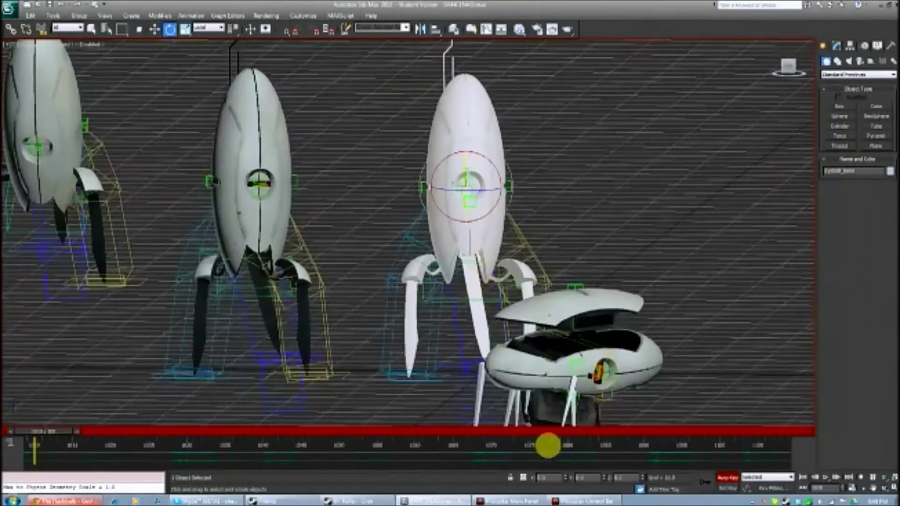
key("e")
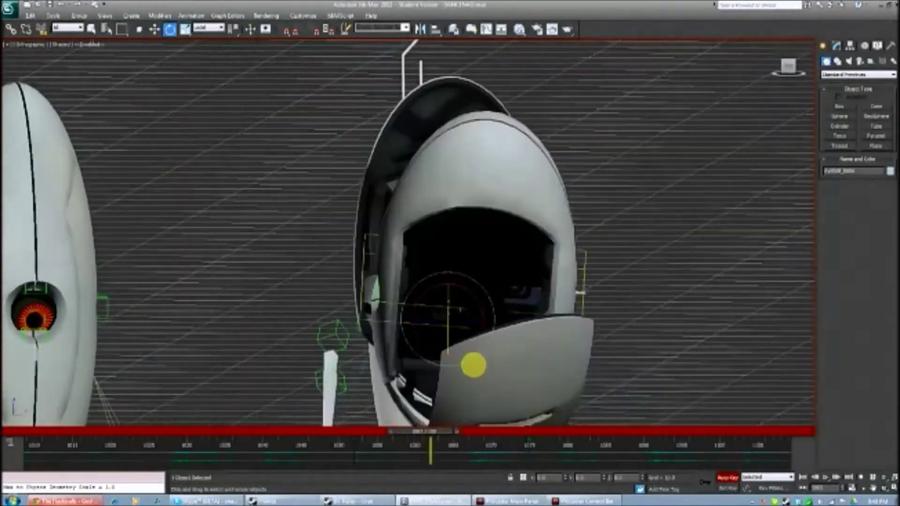
left_click_drag(430, 431, 424, 431)
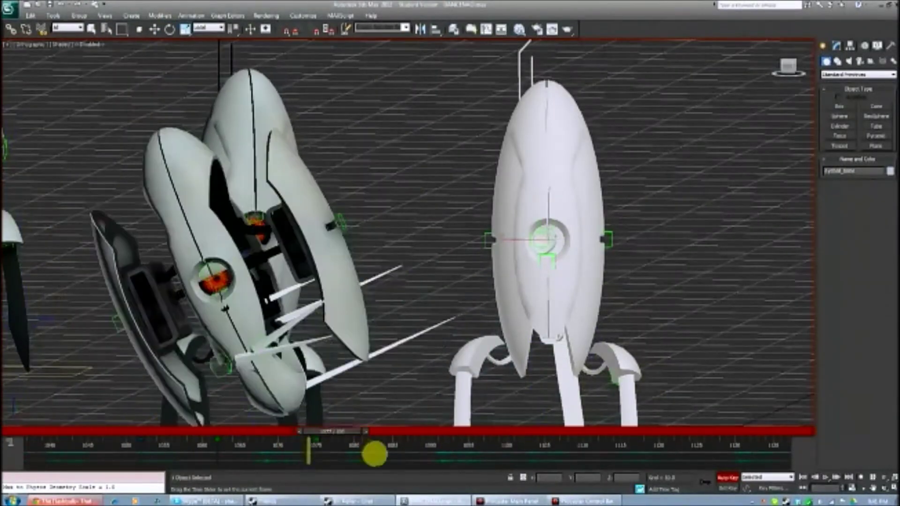
left_click_drag(375, 454, 407, 453)
key("e")
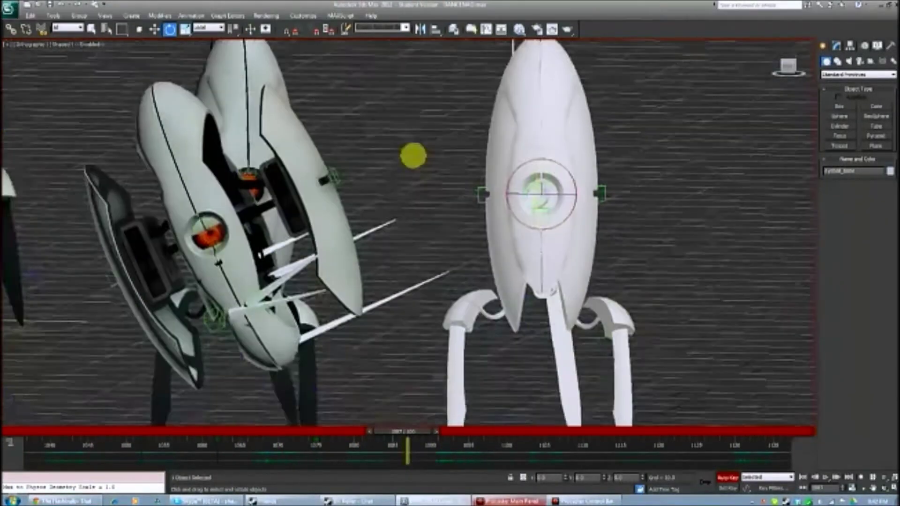
- Step back to about frame 1087, change the range's end time, and nudge a few frames
mouse_move(434, 431)
left_mouse_down()
mouse_move(221, 432)
mouse_move(339, 427)
left_mouse_up()
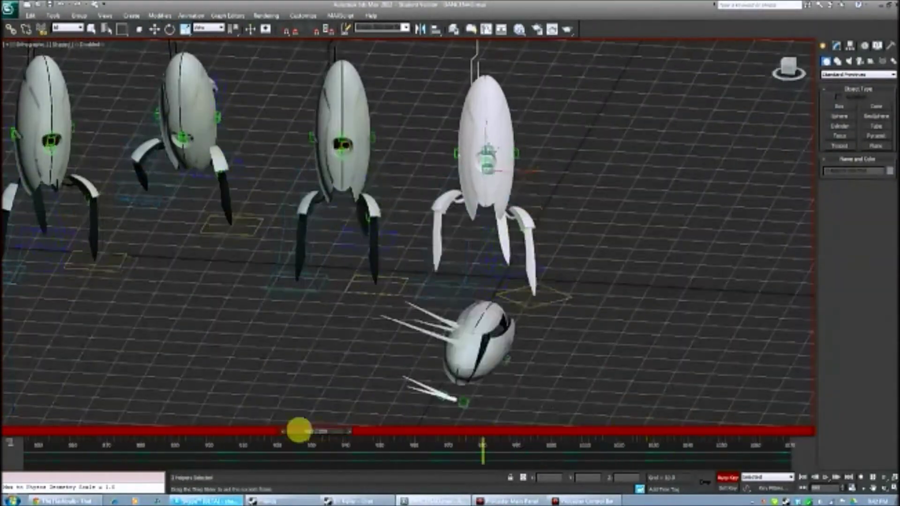
right_click_drag(487, 431, 518, 432, "ctrl+alt")
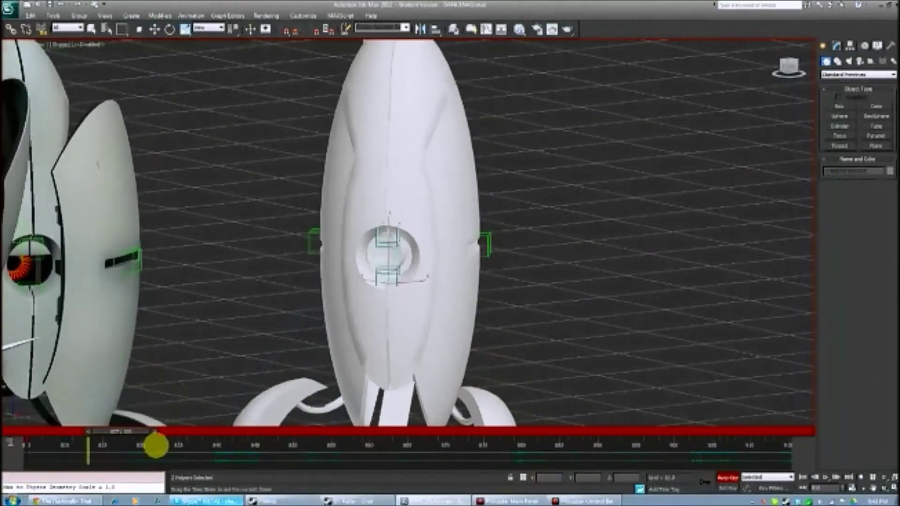
left_click_drag(156, 445, 164, 445)
key("comma")
key("comma")
key("comma")
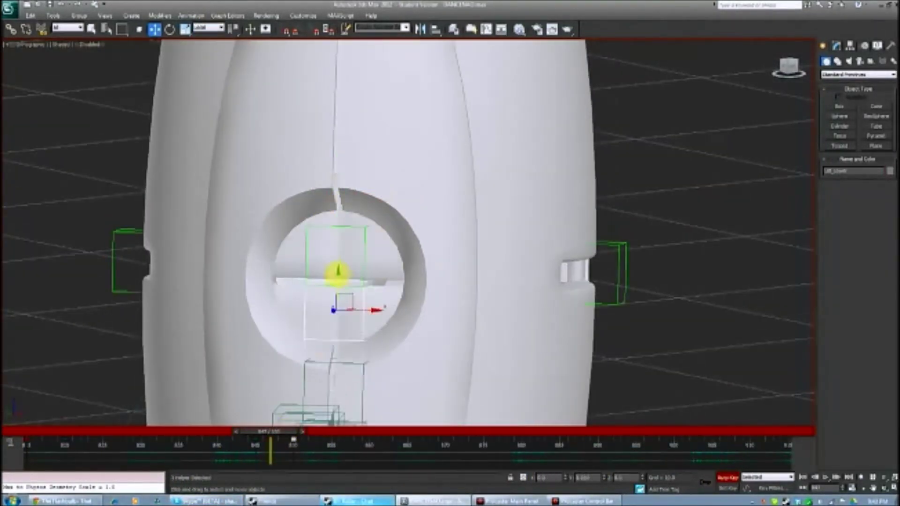
left_click_drag(243, 434, 289, 442)
- Advance the animation to about frame 1265
scroll(381, 394, "down", 5)
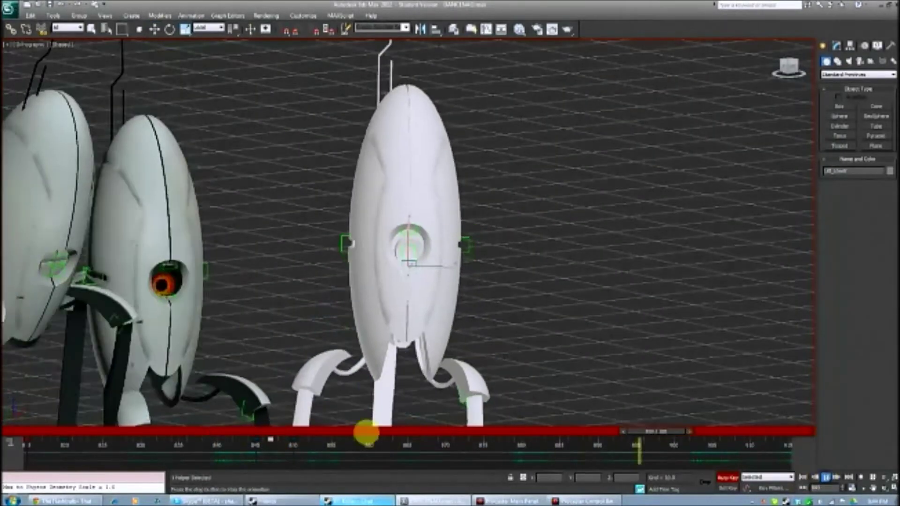
key("alt+Tab")
key("alt+Tab")
left_click_drag(284, 431, 345, 430)
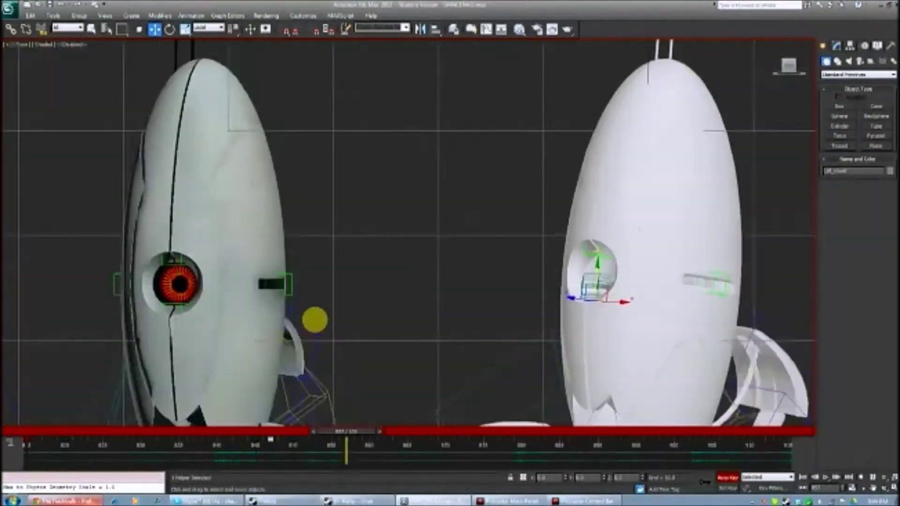
scroll(315, 317, "down", 5)
mouse_move(484, 430)
left_mouse_down()
mouse_move(592, 430)
mouse_move(147, 438)
mouse_move(388, 470)
left_mouse_up()
scroll(422, 234, "up", 5)
- Return to an earlier frame in Perspective with Move and zoom in on eyeball_light
key("w")
scroll(345, 294, "up", 3)
key("p")
mouse_move(739, 440)
left_mouse_down()
mouse_move(267, 428)
mouse_move(296, 428)
left_mouse_up()
scroll(443, 254, "up", 5)
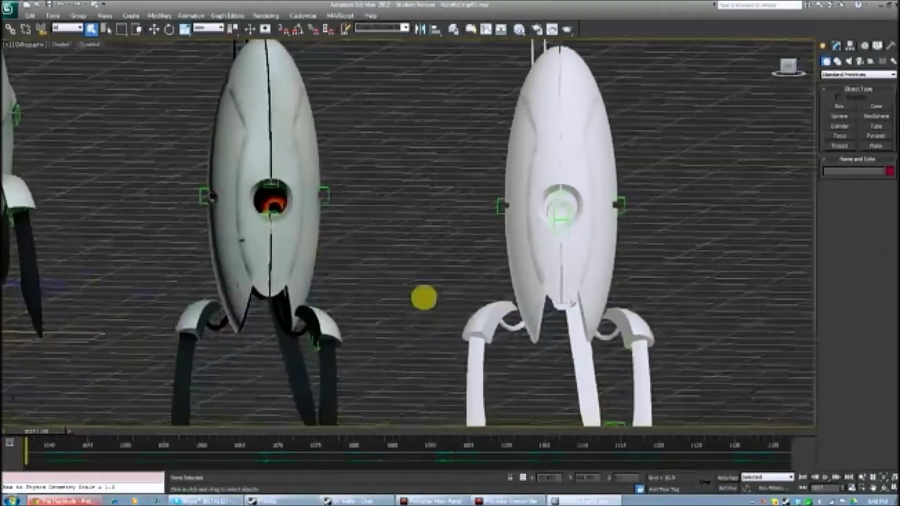
scroll(424, 297, "up", 2)
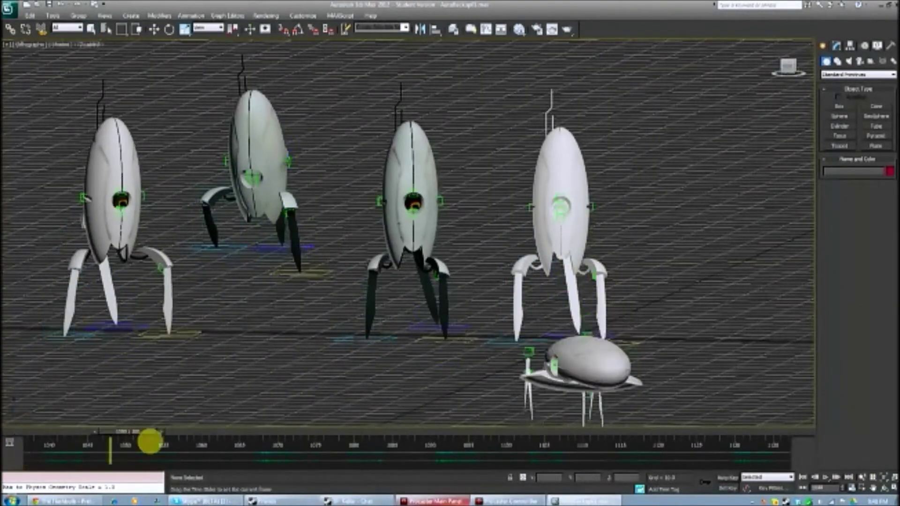
- Scrub across the five turrets' animation to the end of the range
mouse_move(147, 437)
left_mouse_down()
mouse_move(316, 438)
mouse_move(171, 478)
left_mouse_up()
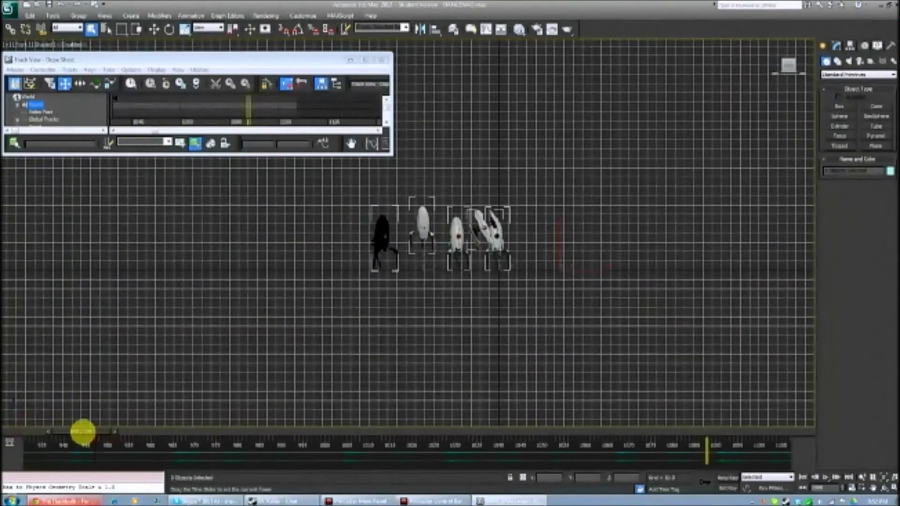
left_click_drag(171, 433, 702, 442)
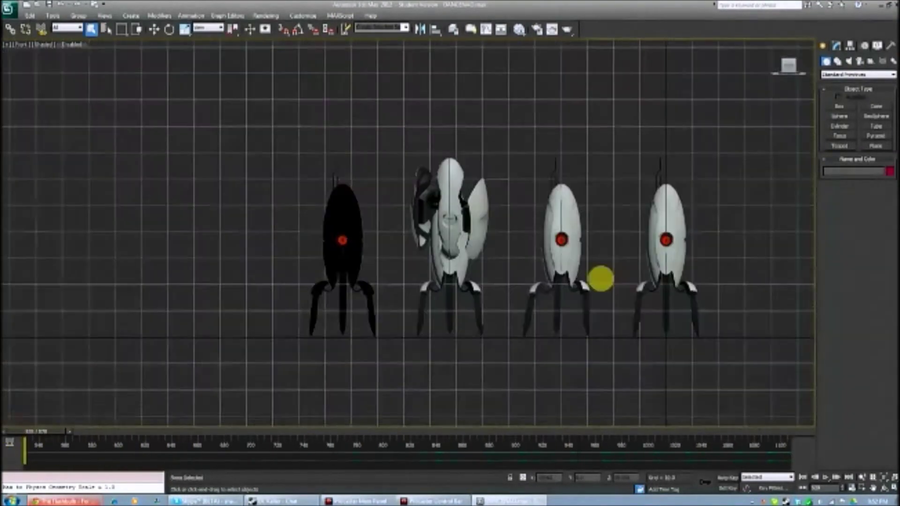